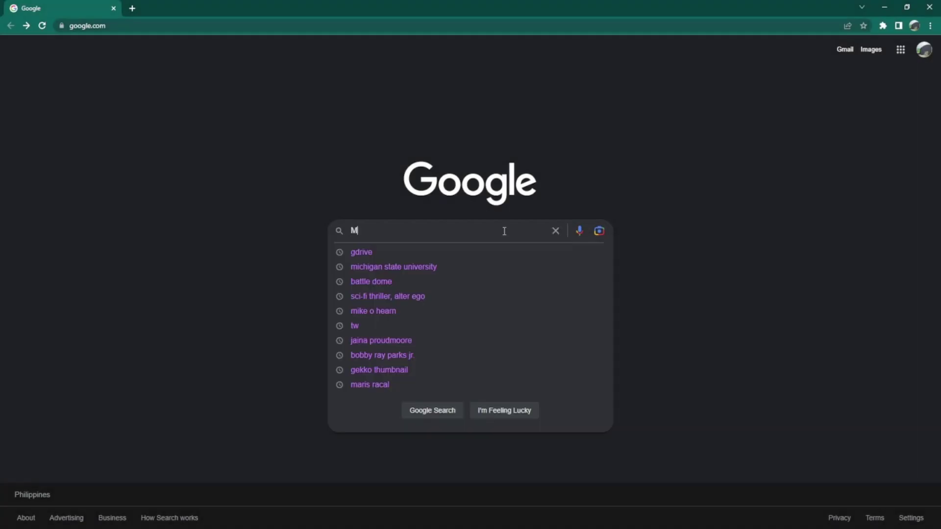
pyautogui.write('ichigan State University')
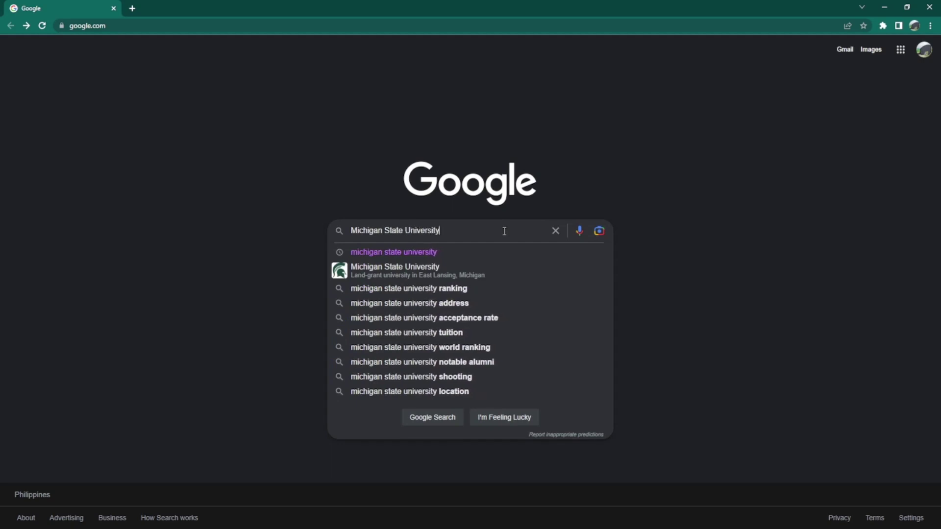
# Search Google for Michigan State University and go to msu.edu's Future Students page
pyautogui.press('Return')
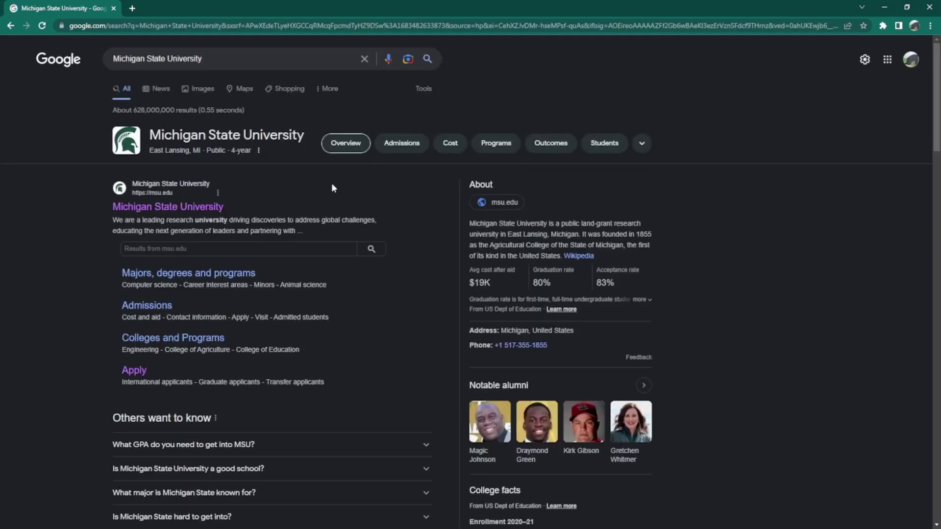
pyautogui.click(195, 203)
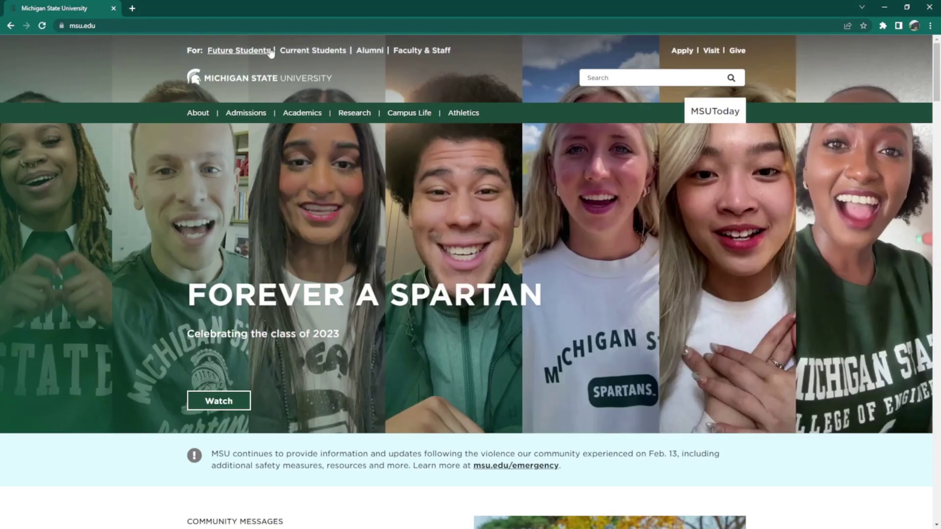
pyautogui.click(239, 50)
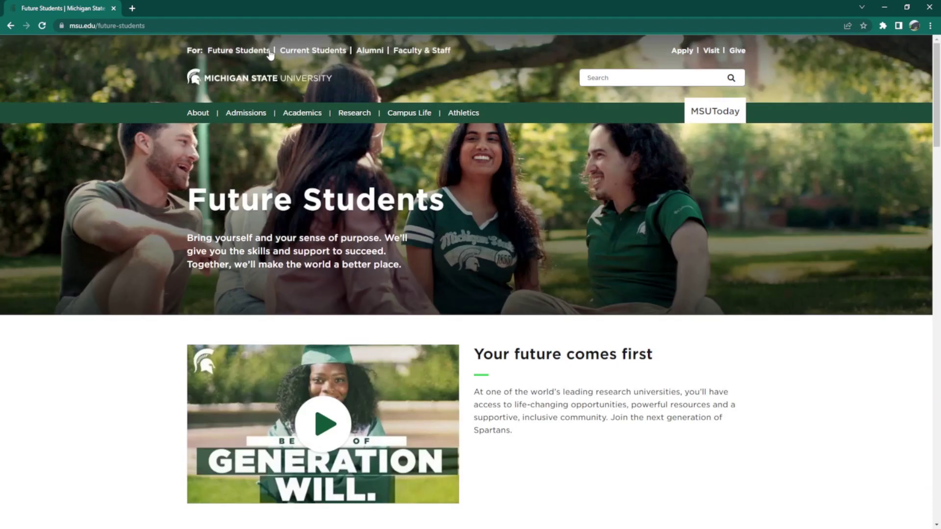
pyautogui.scroll(-5, 442, 183)
pyautogui.scroll(-5, 442, 183)
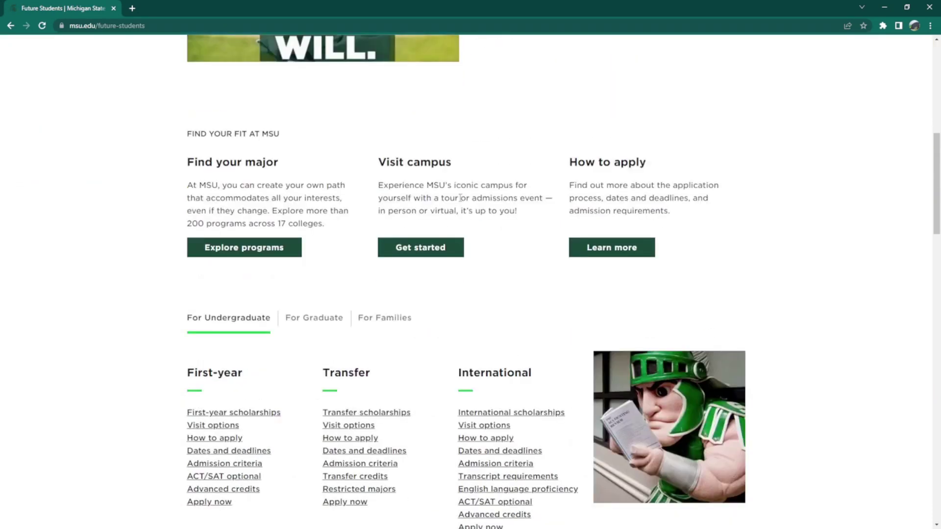
pyautogui.scroll(-3, 441, 183)
# Under For Graduate, follow the International grad applicants link
pyautogui.moveTo(419, 171); pyautogui.dragTo(161, 174)
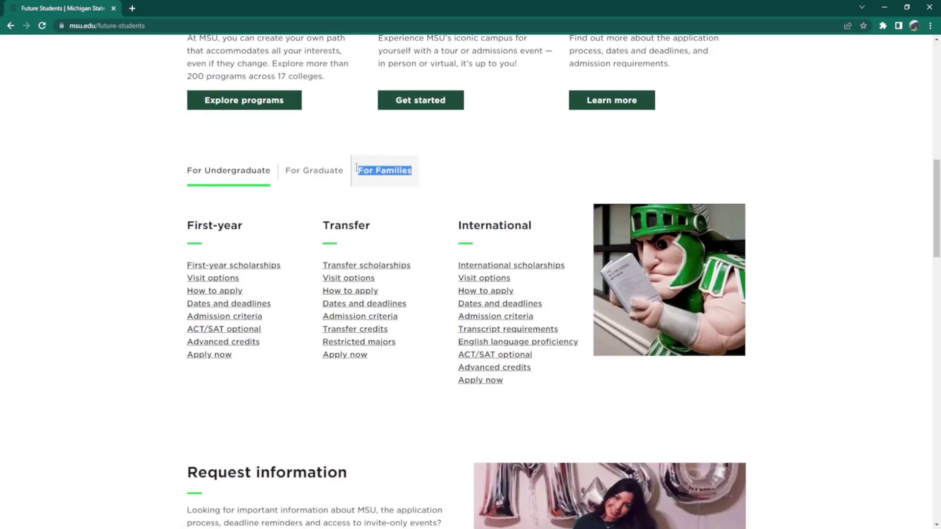
pyautogui.click(161, 174)
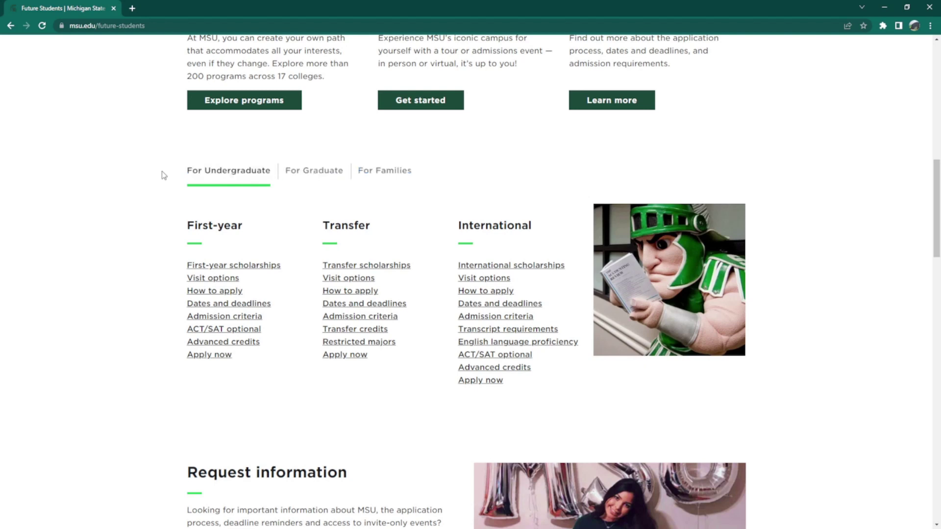
pyautogui.click(291, 174)
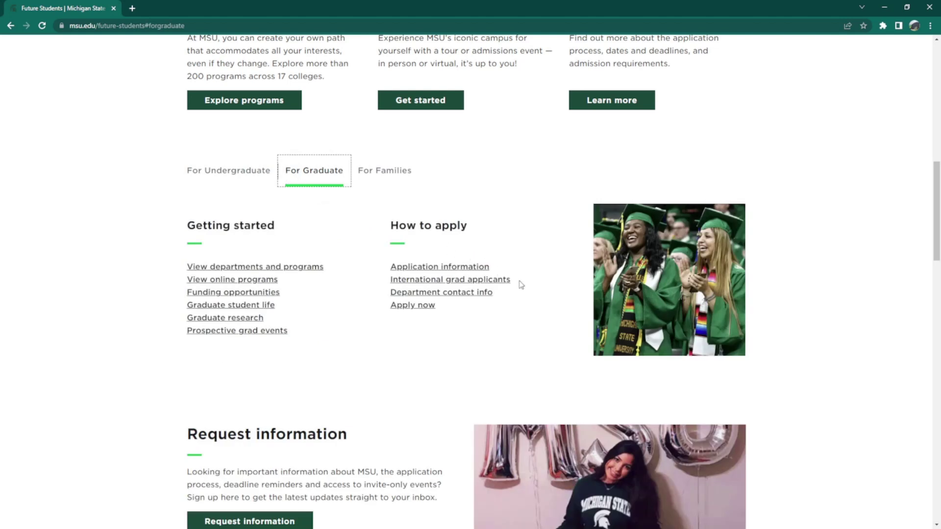
pyautogui.moveTo(511, 280); pyautogui.dragTo(391, 281)
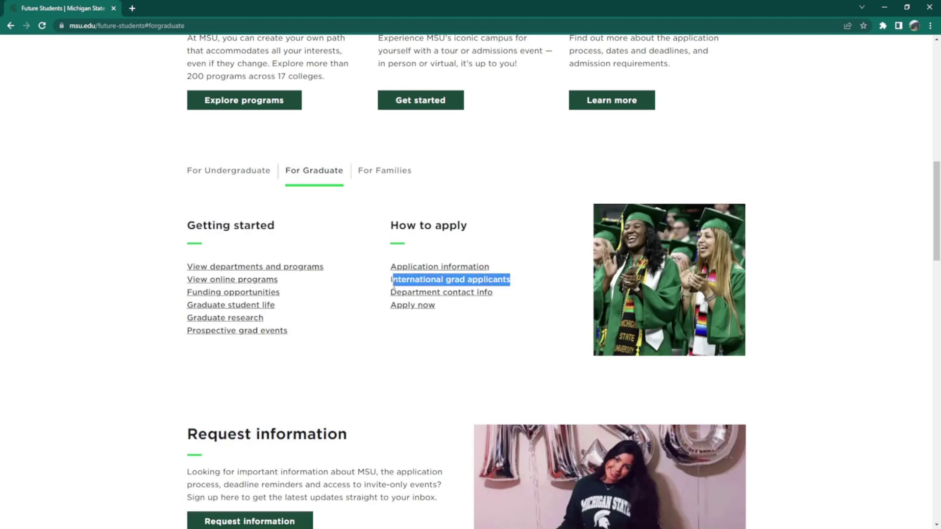
pyautogui.click(531, 288)
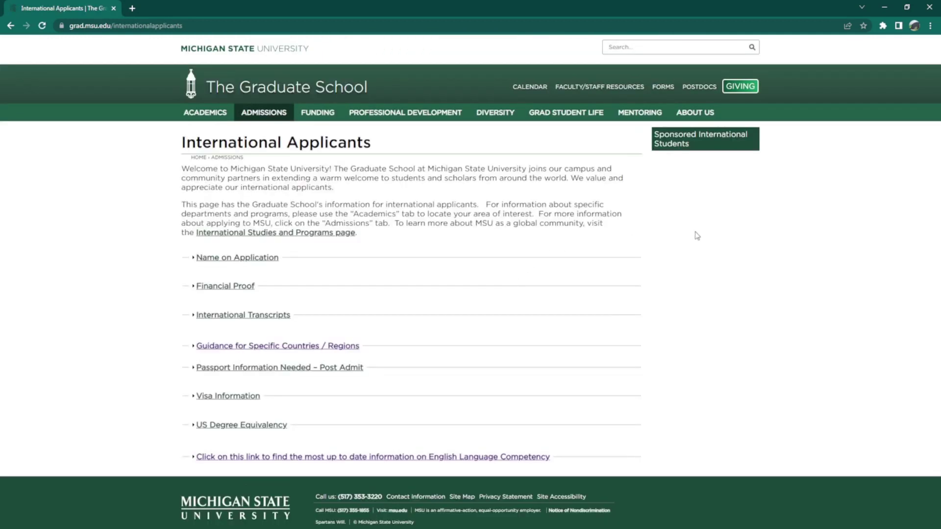
pyautogui.scroll(-1, 701, 236)
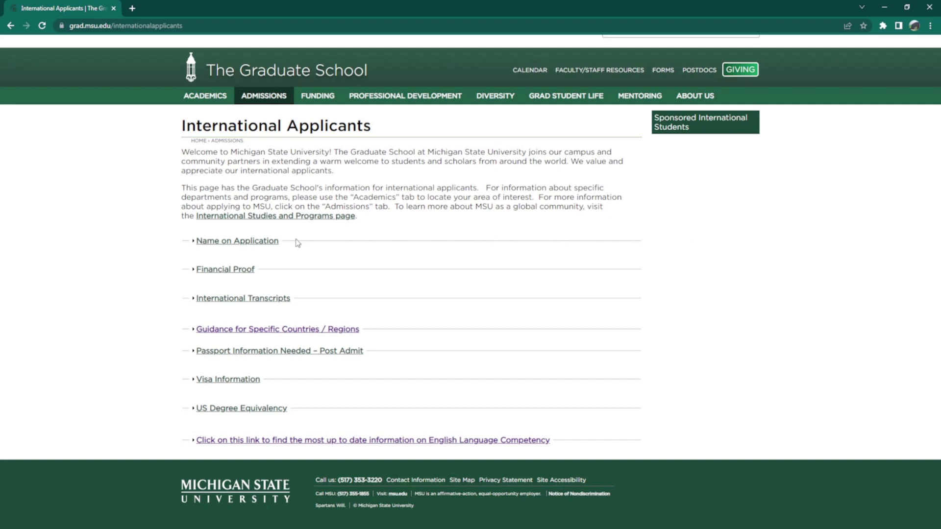
# Read Name on Application, Financial Proof and International Transcripts, then open the country/region guidance
pyautogui.click(272, 240)
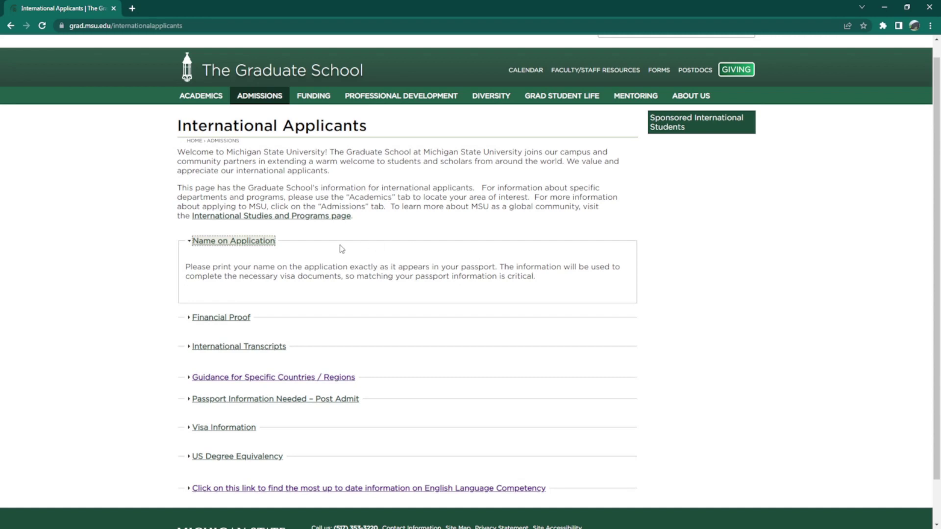
pyautogui.click(250, 317)
pyautogui.scroll(-2, 412, 327)
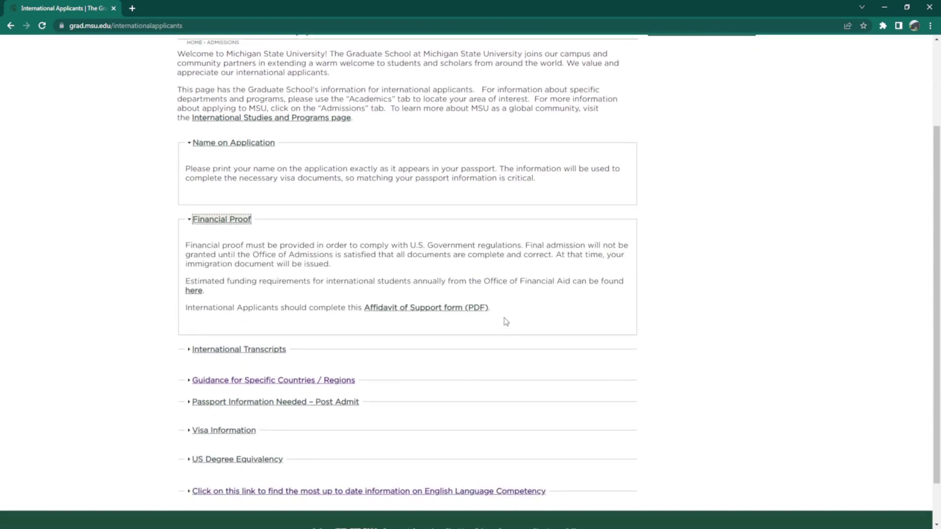
pyautogui.scroll(-1, 507, 310)
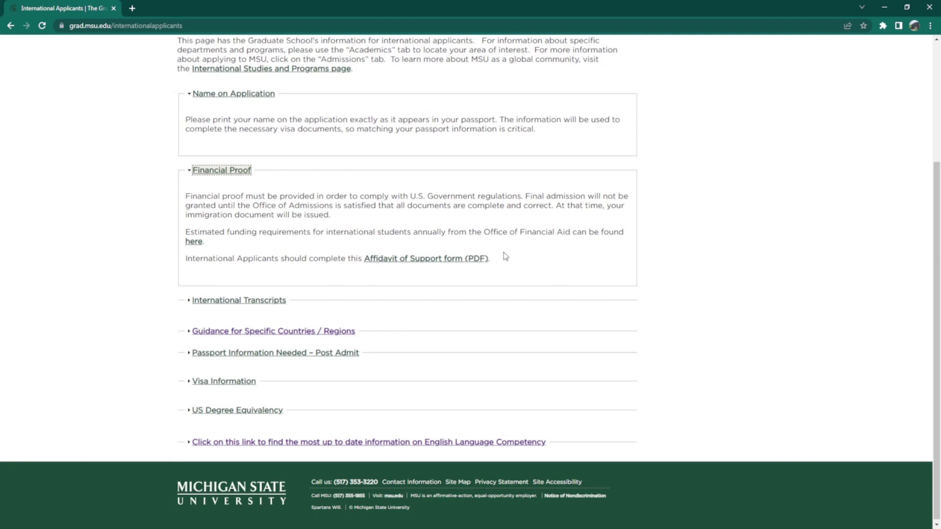
pyautogui.click(268, 299)
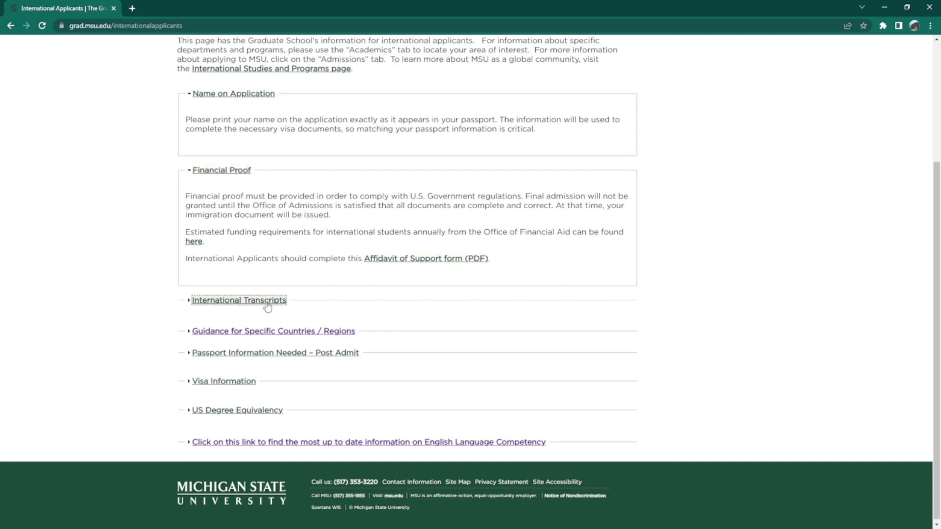
pyautogui.scroll(-3, 323, 309)
pyautogui.scroll(-2, 427, 316)
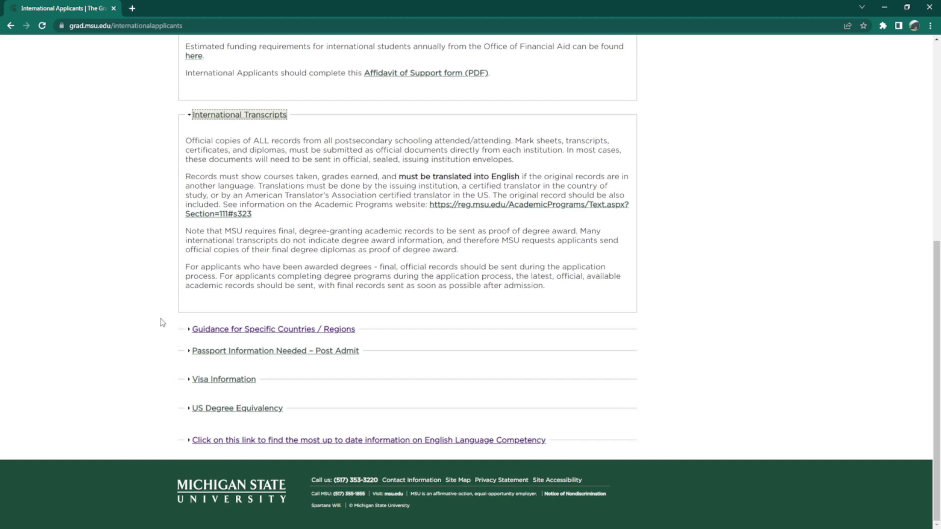
pyautogui.moveTo(173, 333); pyautogui.dragTo(356, 318)
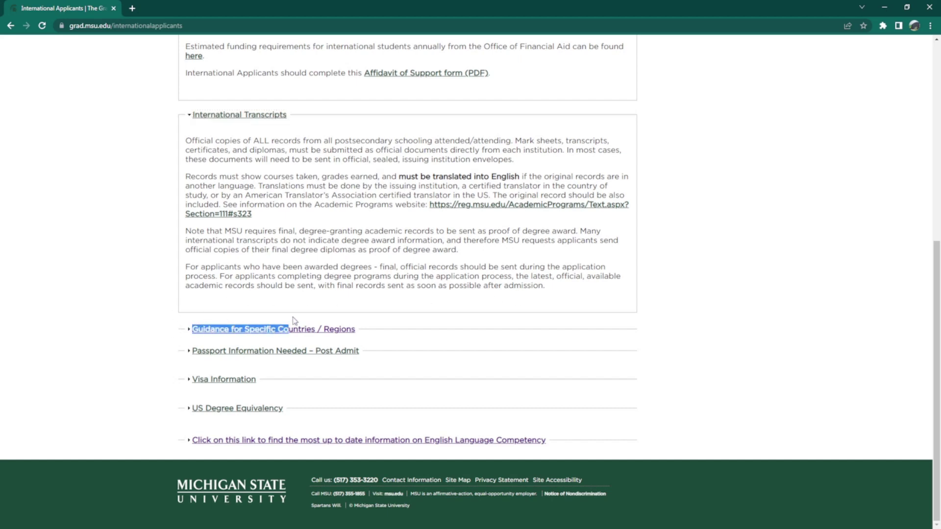
pyautogui.click(346, 329)
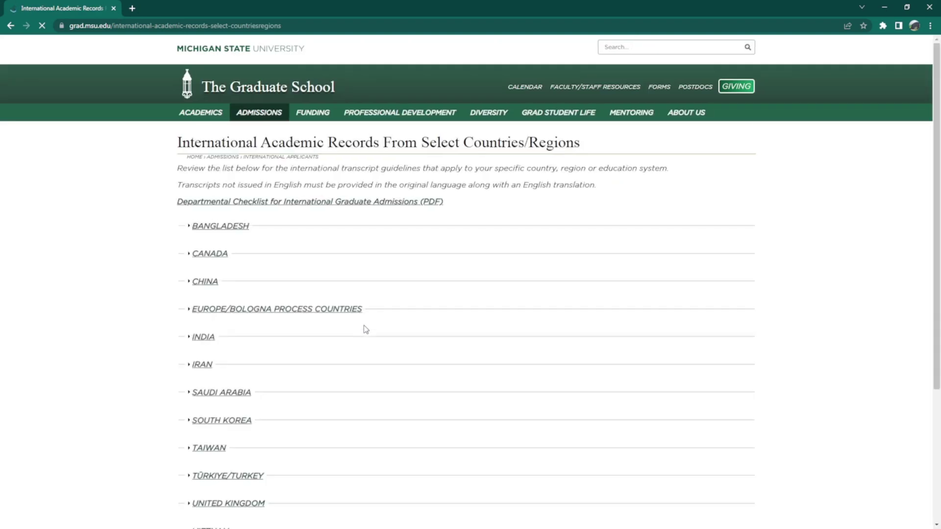
# Read the Bangladesh, Canada, China and Europe/Bologna transcript guidelines, then return to International Applicants
pyautogui.click(193, 230)
pyautogui.click(210, 312)
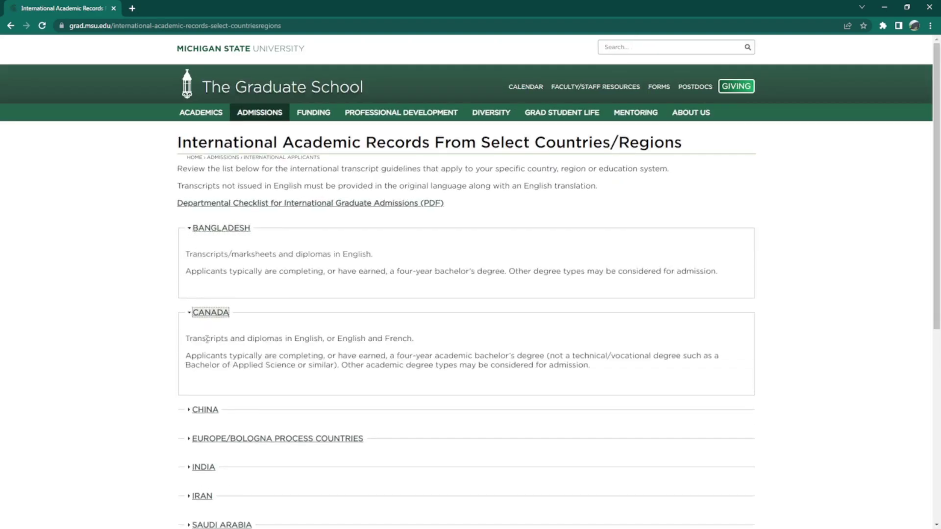
pyautogui.click(206, 406)
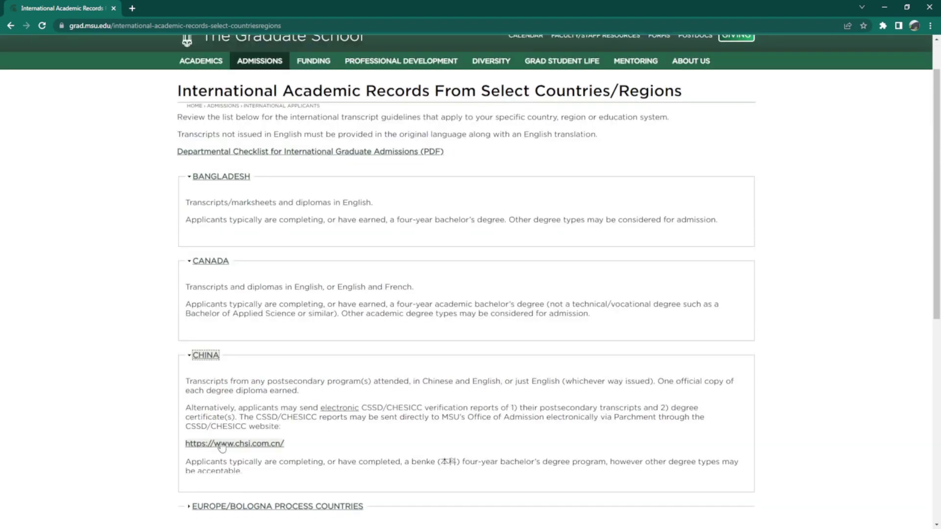
pyautogui.scroll(-3, 210, 409)
pyautogui.click(231, 378)
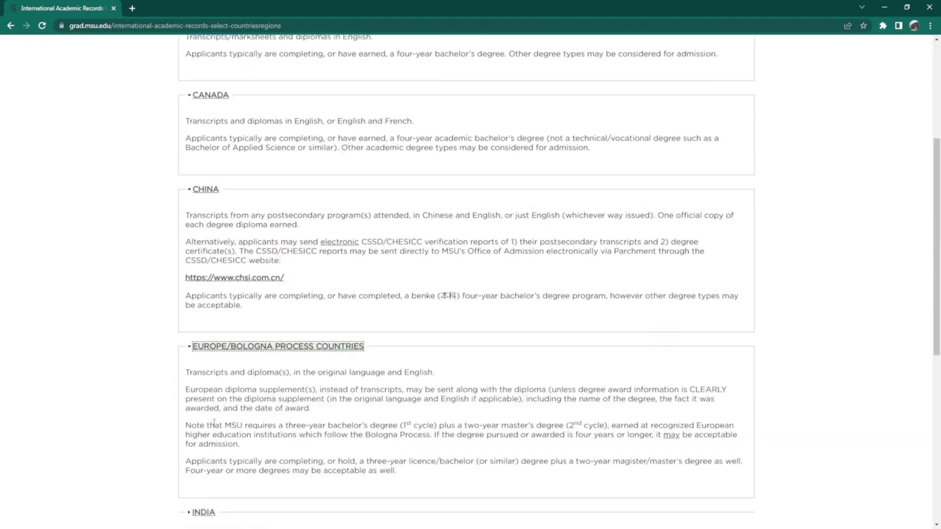
pyautogui.scroll(-4, 108, 180)
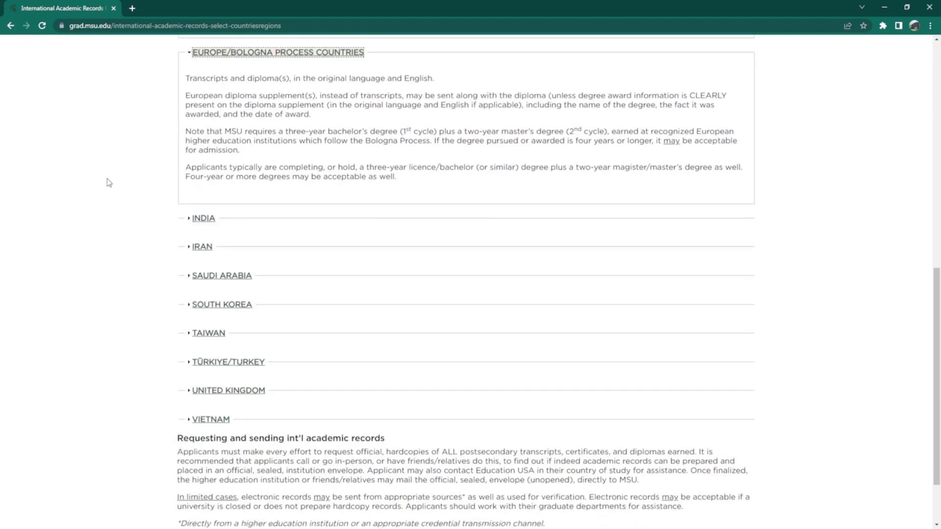
pyautogui.scroll(-3, 108, 179)
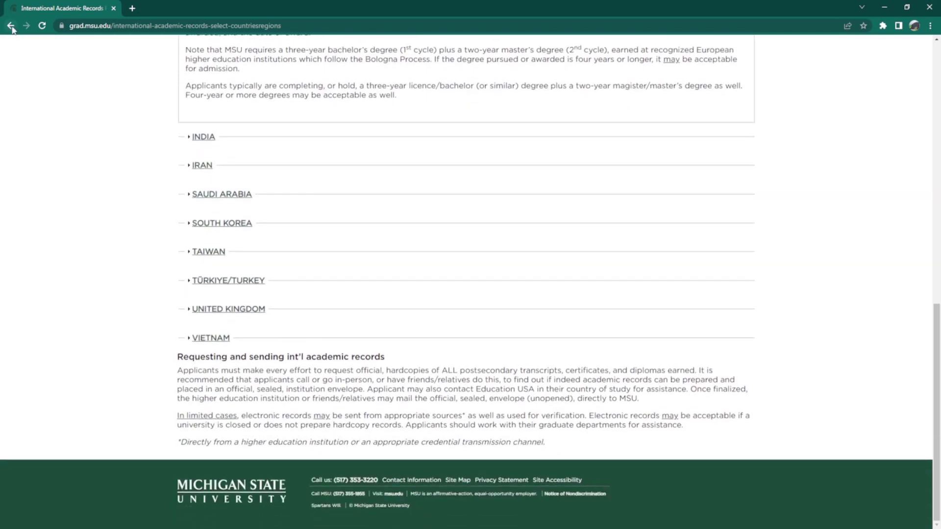
pyautogui.click(11, 26)
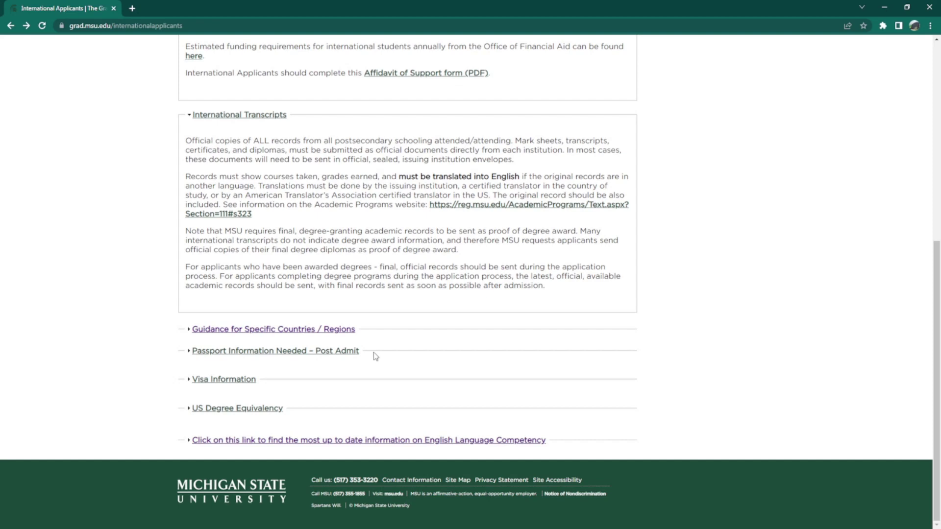
# Expand Passport, Visa and US Degree Equivalency details, then open English Language Competency
pyautogui.click(352, 350)
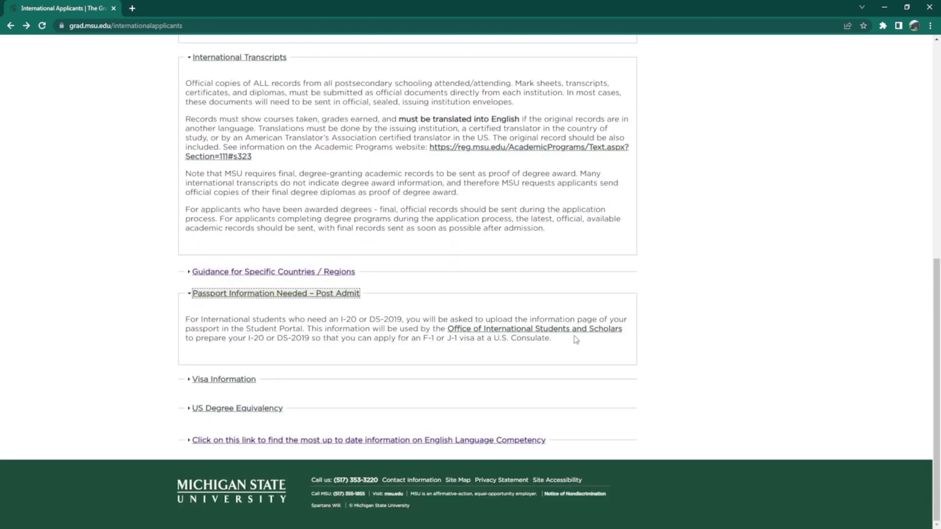
pyautogui.click(251, 379)
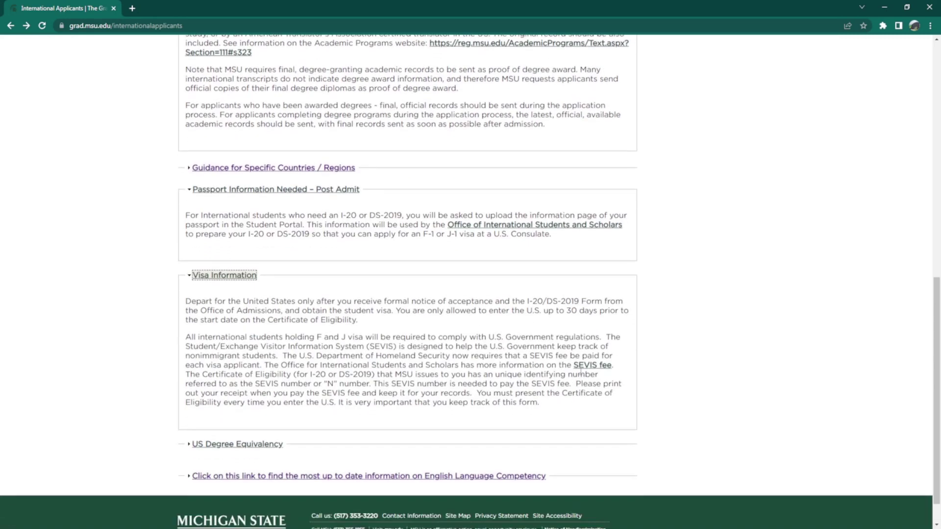
pyautogui.scroll(-3, 362, 400)
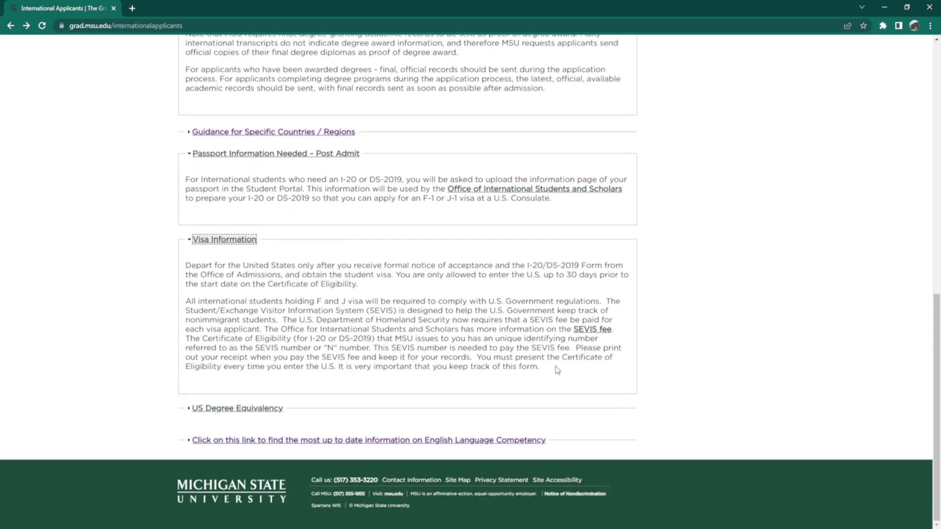
pyautogui.click(264, 408)
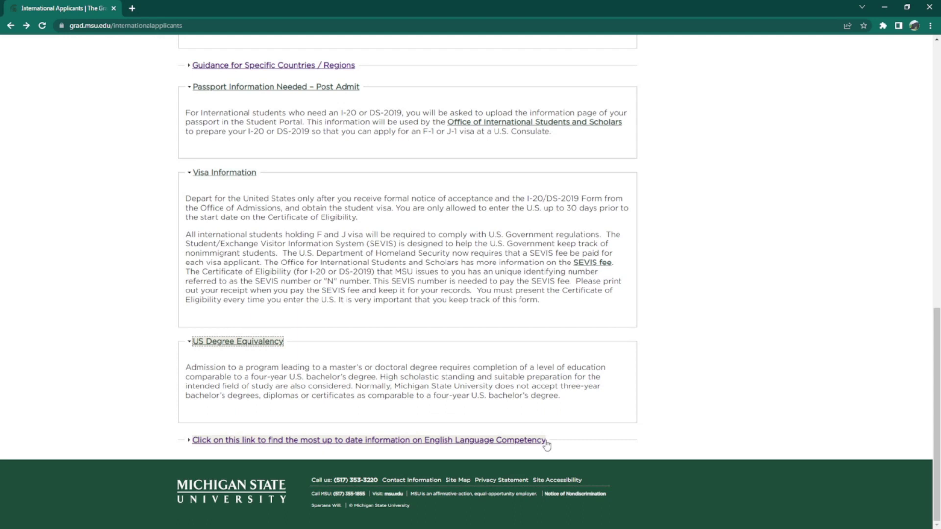
pyautogui.click(545, 441)
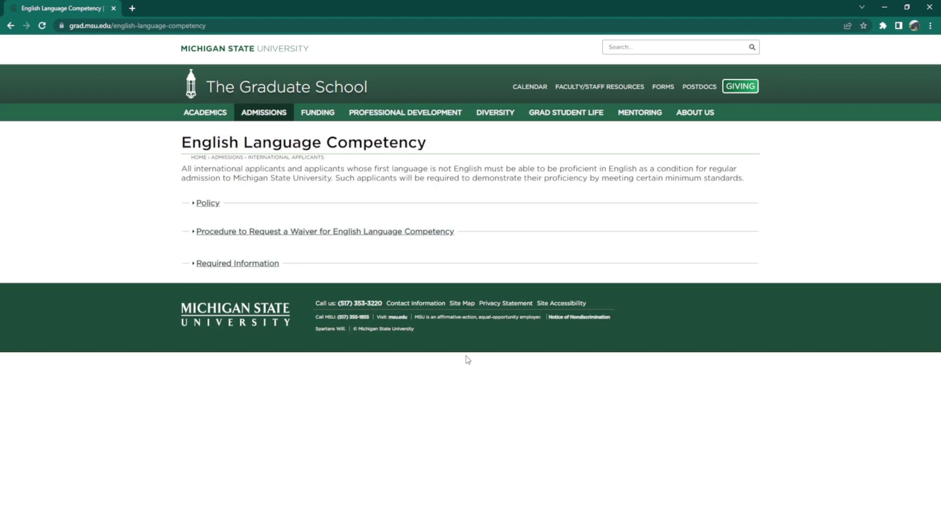
# Read the English competency Policy, test scores and waiver procedure, then return to International Applicants
pyautogui.click(208, 202)
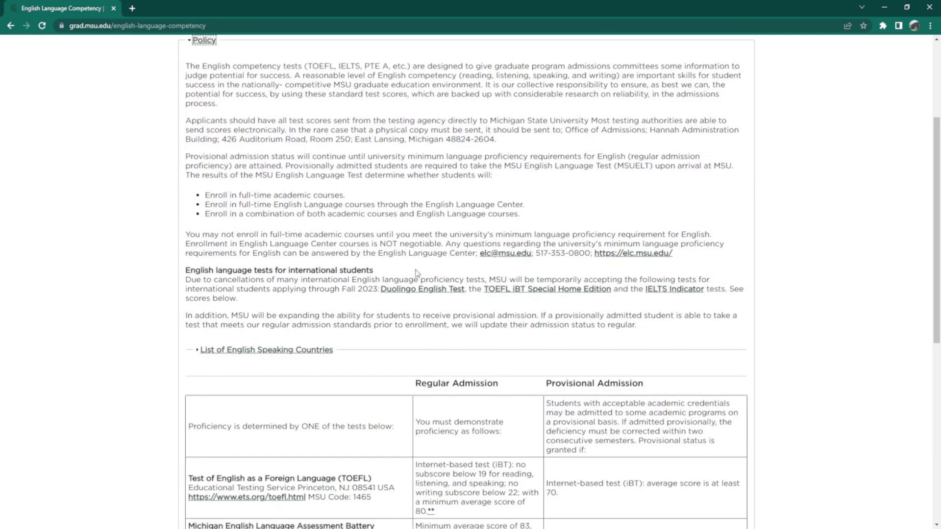
pyautogui.click(803, 306)
pyautogui.scroll(-3, 792, 335)
pyautogui.scroll(-2, 794, 335)
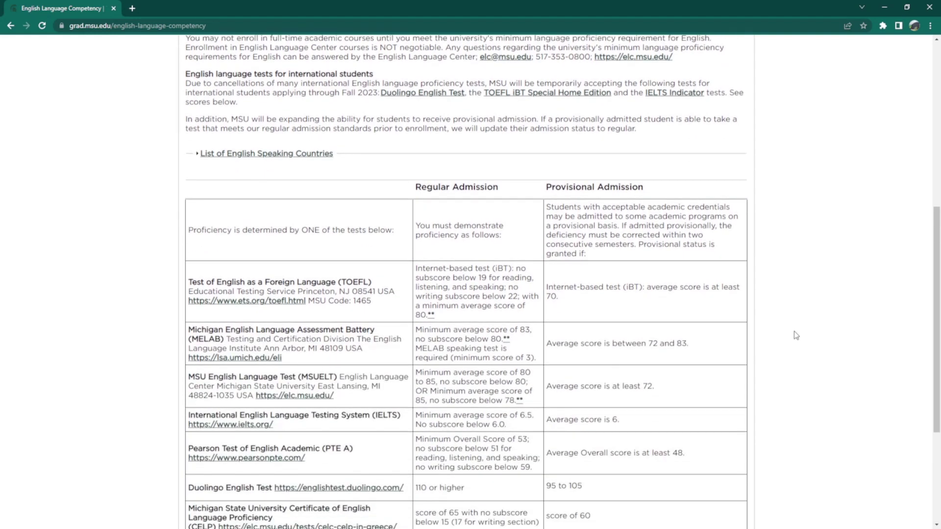
pyautogui.scroll(-3, 794, 335)
pyautogui.scroll(-2, 794, 335)
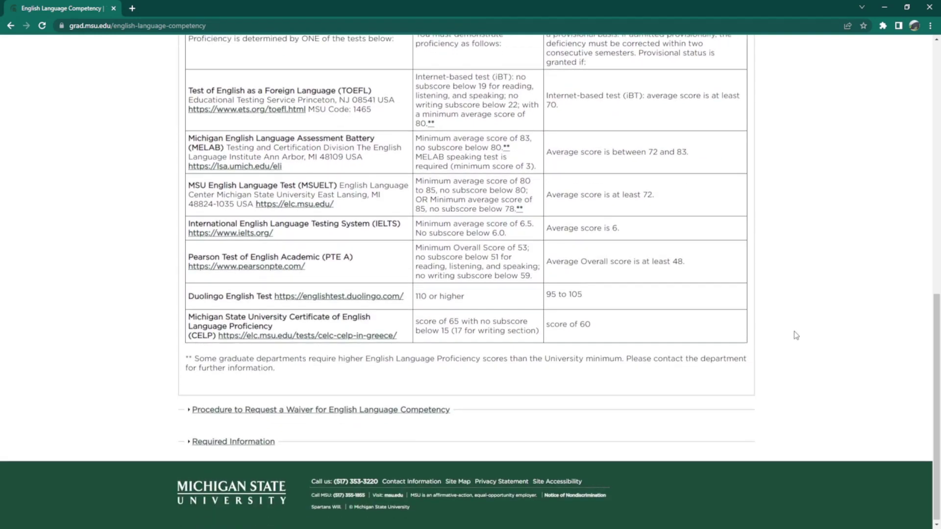
pyautogui.scroll(2, 794, 335)
pyautogui.scroll(1, 795, 336)
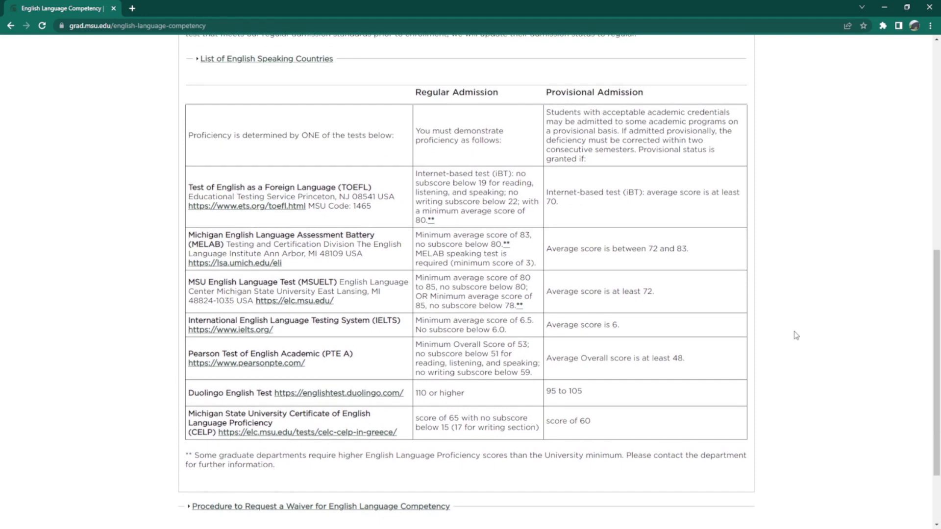
pyautogui.scroll(-2, 794, 336)
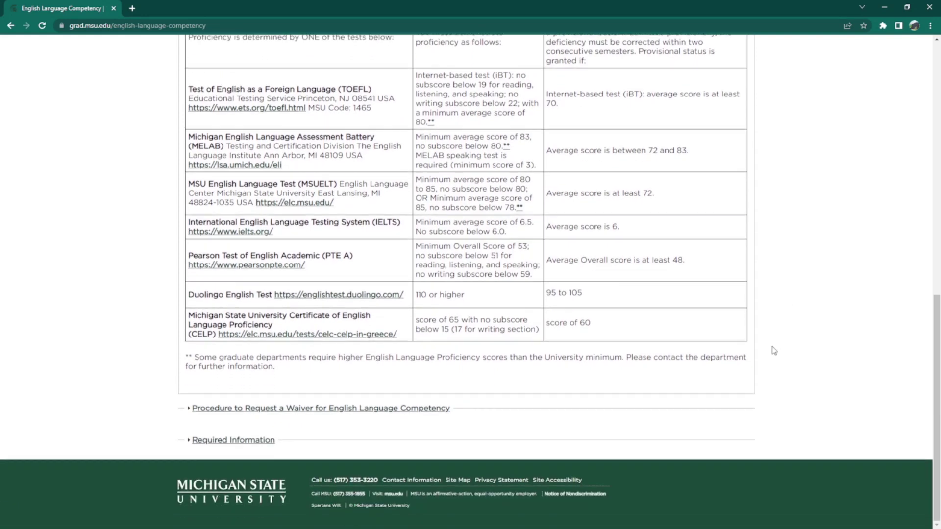
pyautogui.click(449, 414)
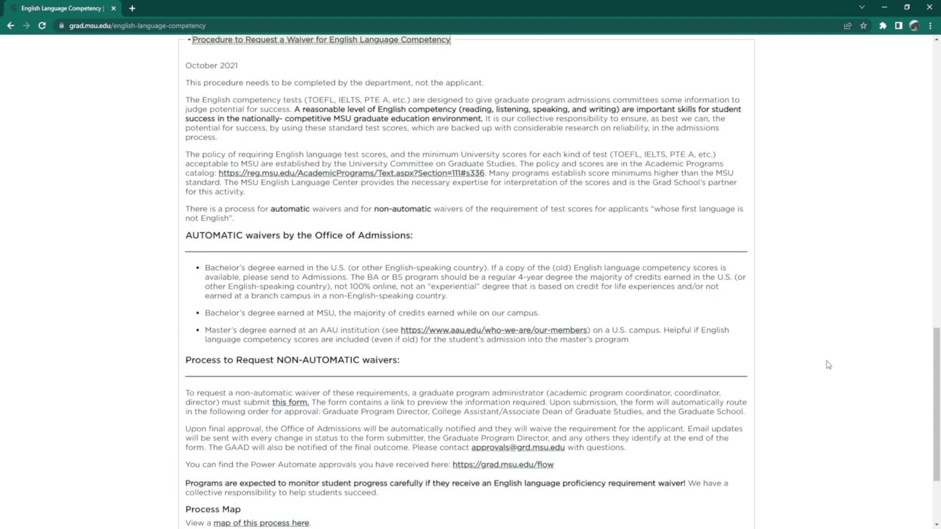
pyautogui.click(10, 25)
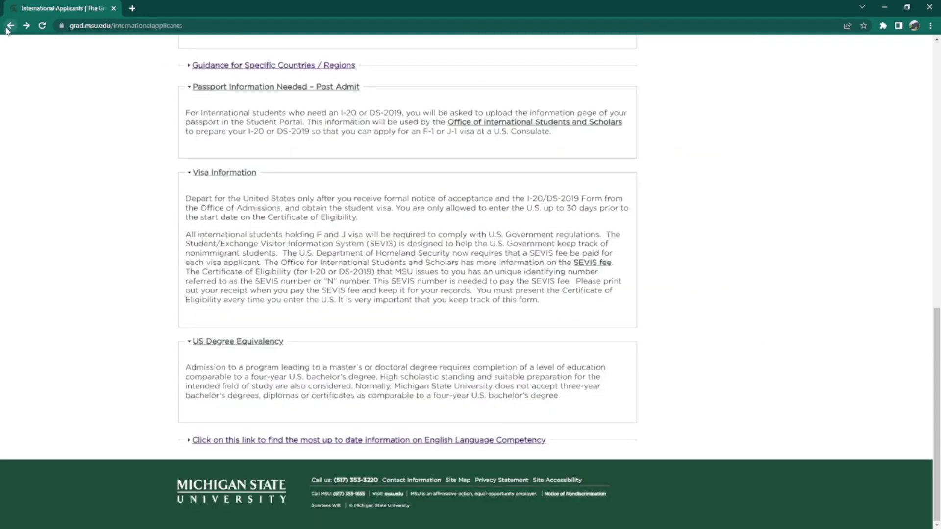
# From the Future Students page, follow How to apply's Learn more to the admissions page
pyautogui.click(10, 26)
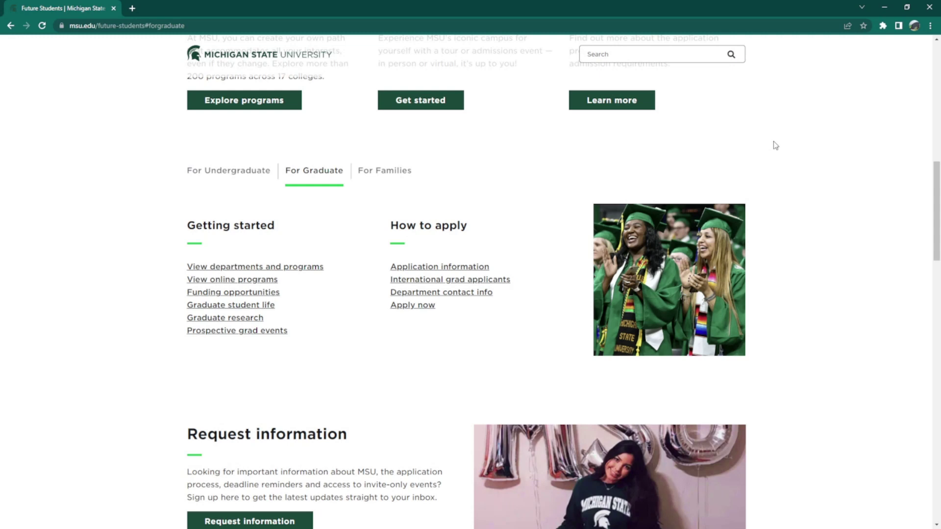
pyautogui.scroll(4, 774, 146)
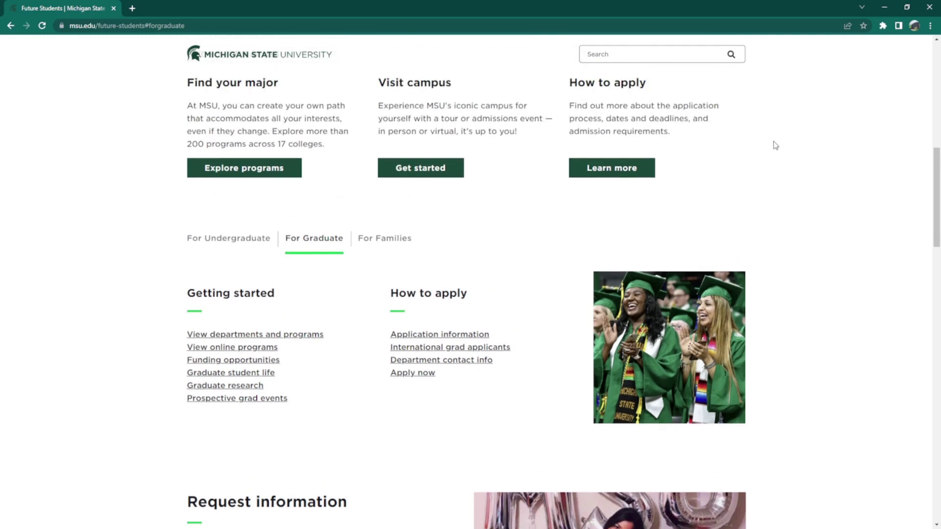
pyautogui.scroll(3, 774, 146)
pyautogui.scroll(1, 774, 146)
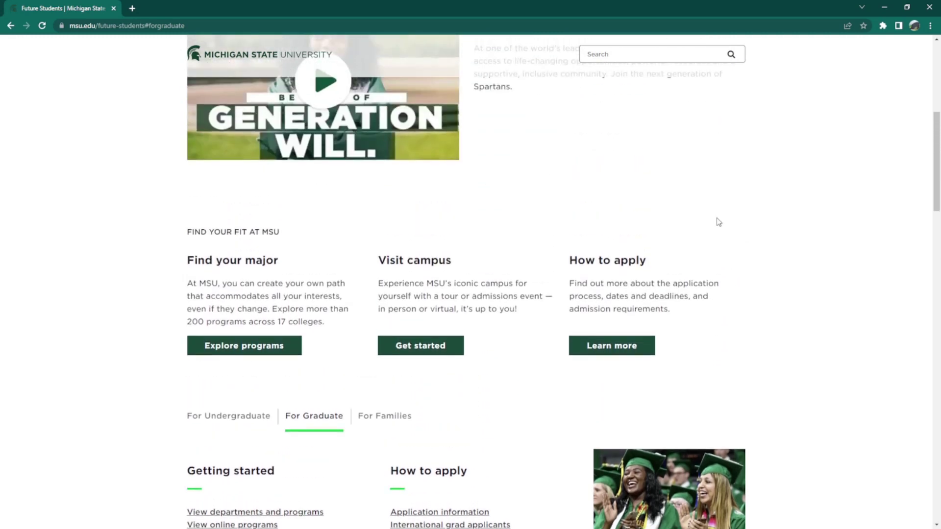
pyautogui.moveTo(657, 284); pyautogui.dragTo(575, 272)
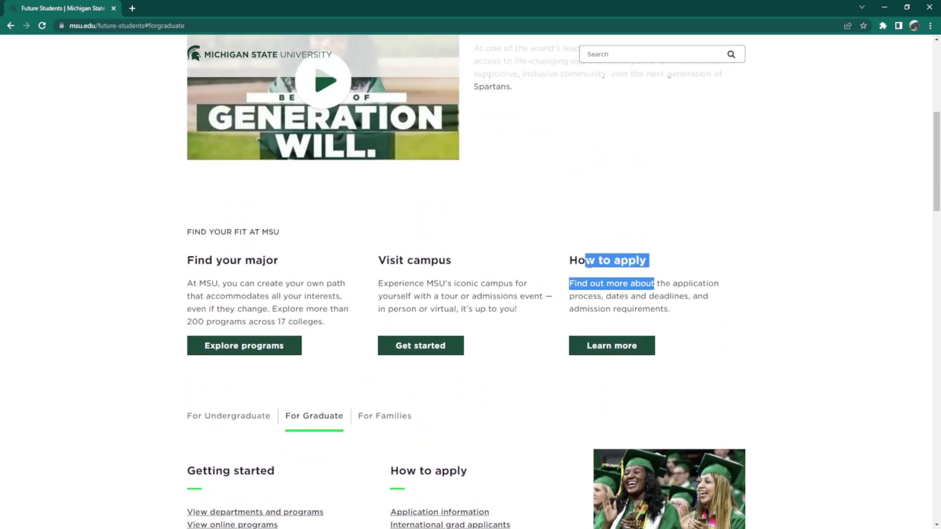
pyautogui.click(670, 333)
pyautogui.moveTo(680, 358); pyautogui.dragTo(563, 350)
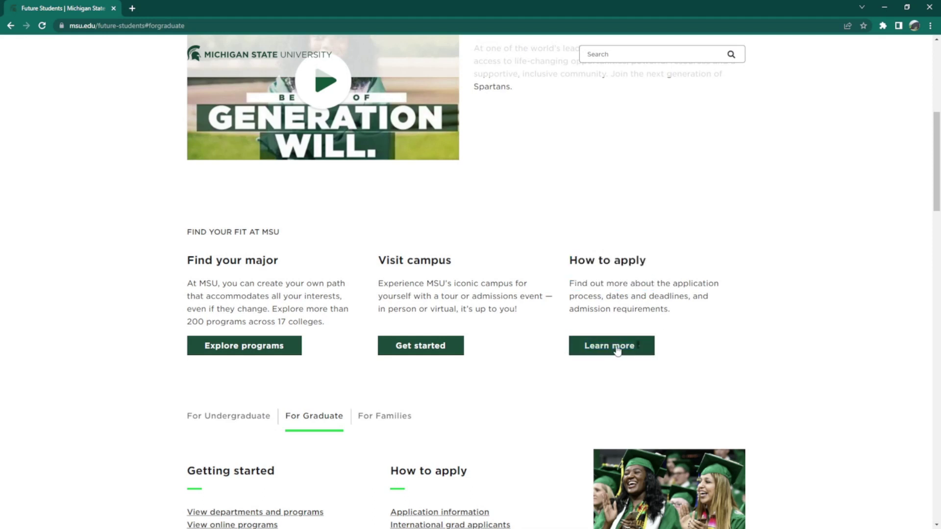
pyautogui.click(640, 345)
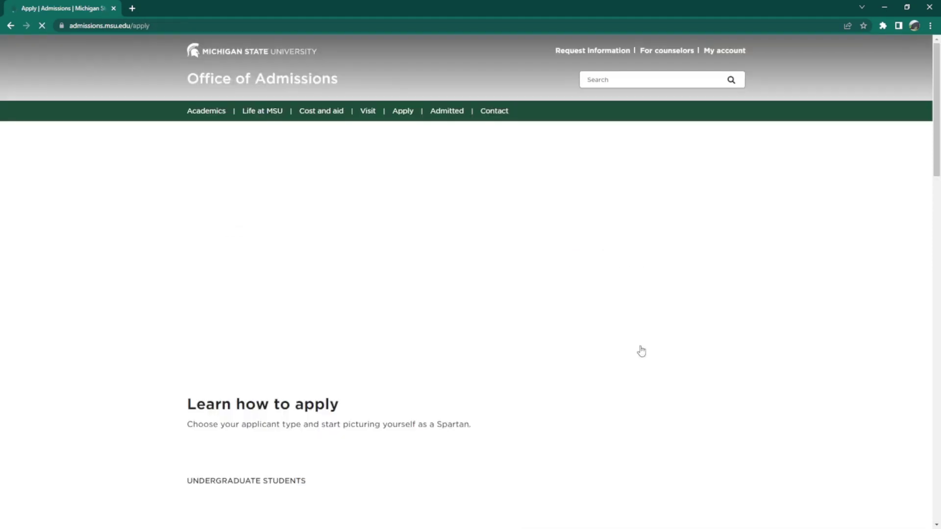
pyautogui.scroll(-4, 641, 351)
pyautogui.scroll(-2, 641, 352)
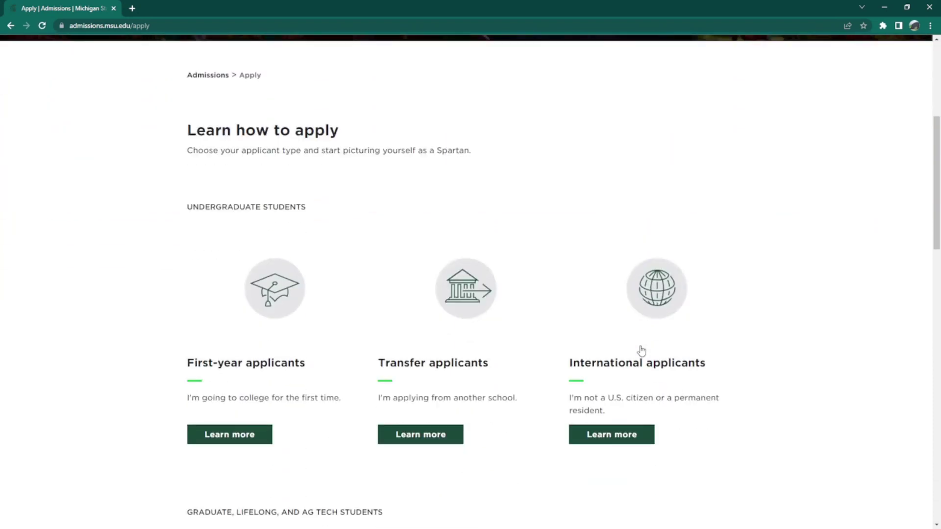
pyautogui.scroll(-2, 641, 352)
pyautogui.scroll(-3, 641, 351)
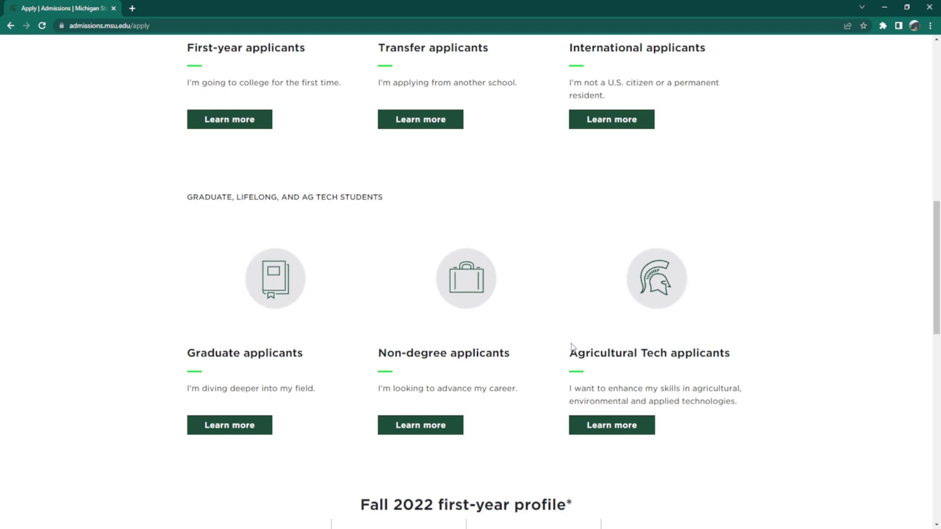
# Open Learn more under Graduate applicants
pyautogui.click(260, 426)
pyautogui.scroll(-3, 767, 350)
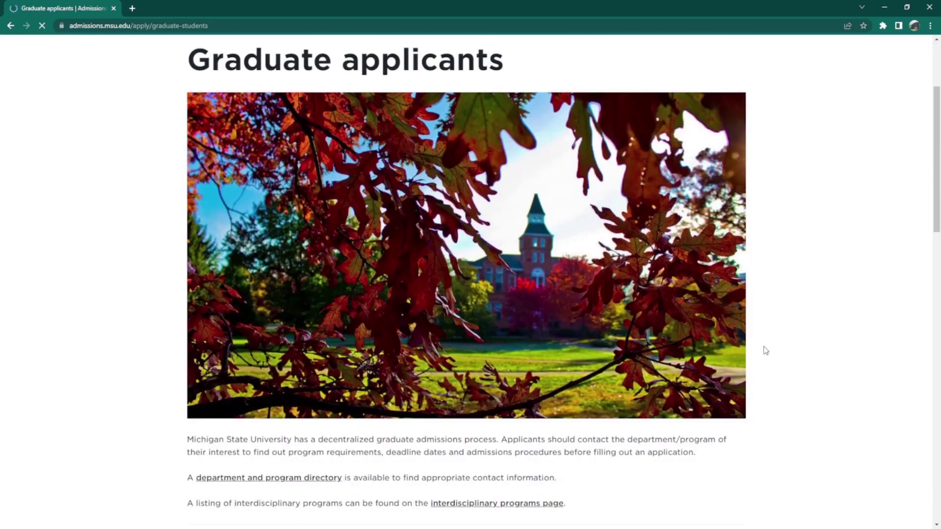
pyautogui.scroll(-2, 767, 350)
pyautogui.scroll(-2, 767, 350)
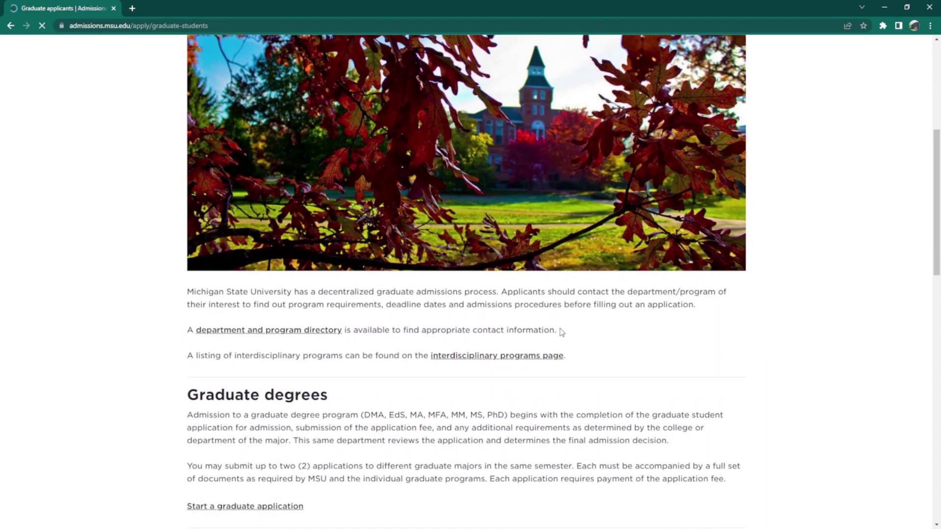
# Under Graduate degrees, follow 'Start a graduate application' to the Application management page
pyautogui.moveTo(558, 331); pyautogui.dragTo(189, 332)
pyautogui.click(189, 335)
pyautogui.scroll(-3, 345, 323)
pyautogui.scroll(-1, 351, 309)
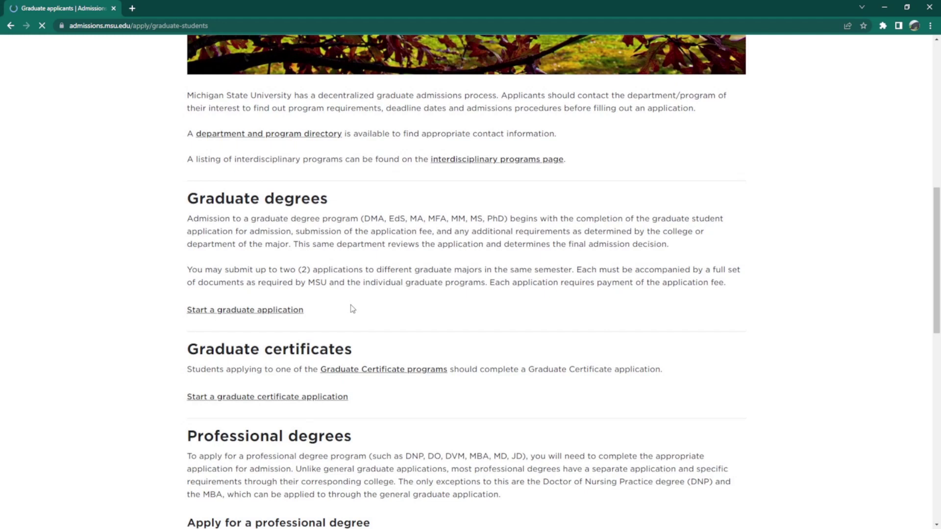
pyautogui.moveTo(180, 200); pyautogui.dragTo(344, 197)
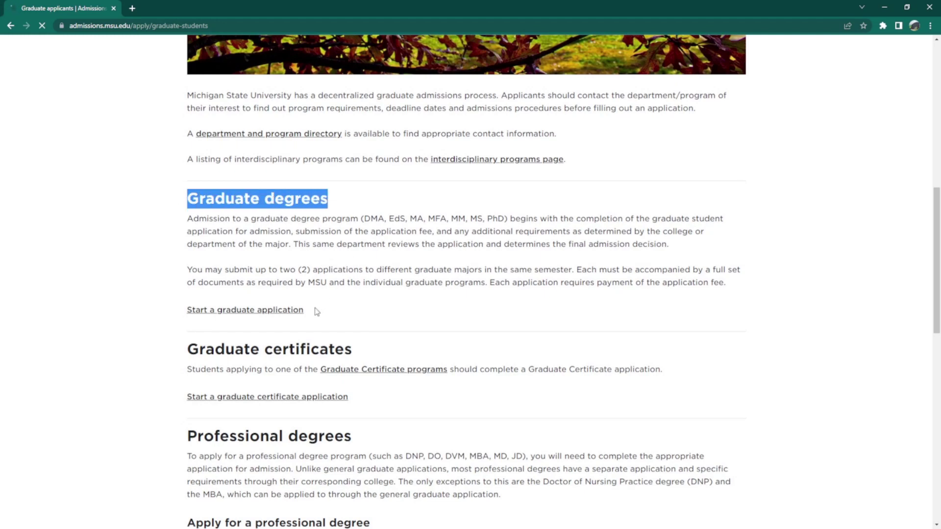
pyautogui.moveTo(316, 311); pyautogui.dragTo(183, 311)
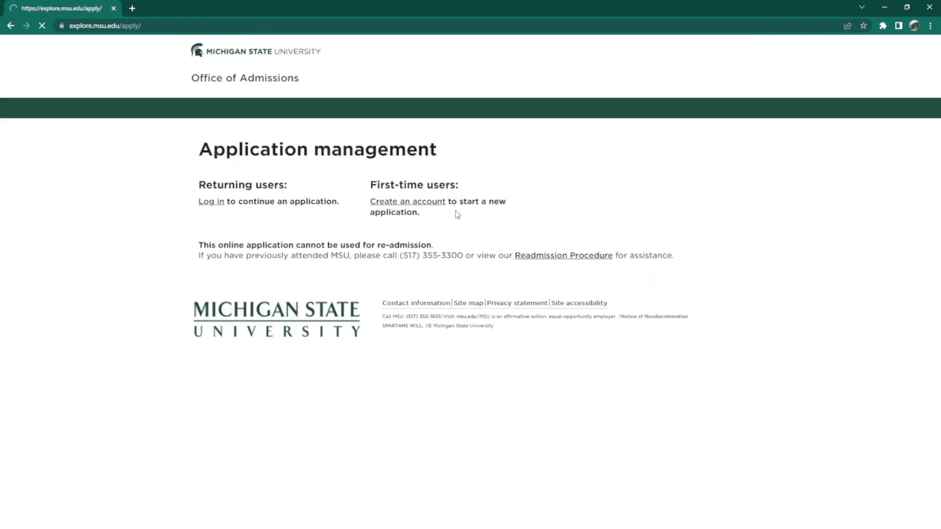
pyautogui.moveTo(448, 201); pyautogui.dragTo(403, 205)
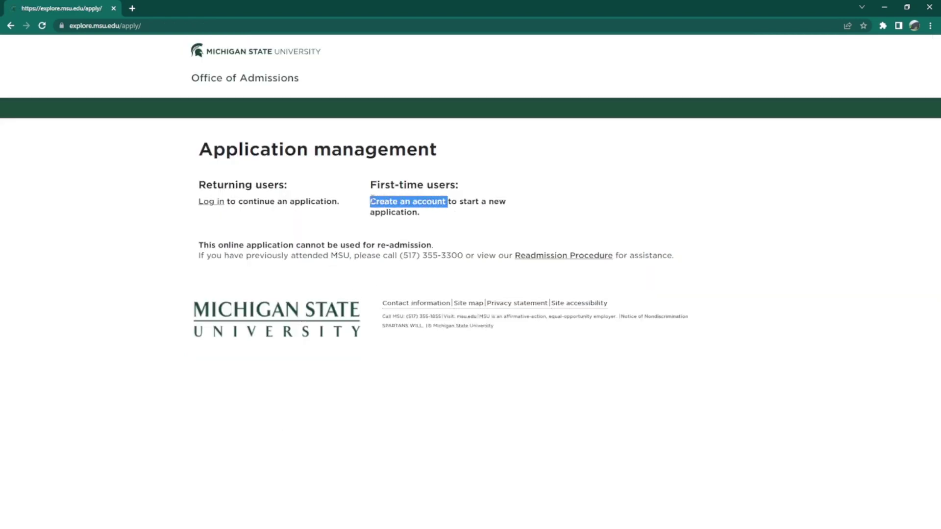
pyautogui.click(432, 214)
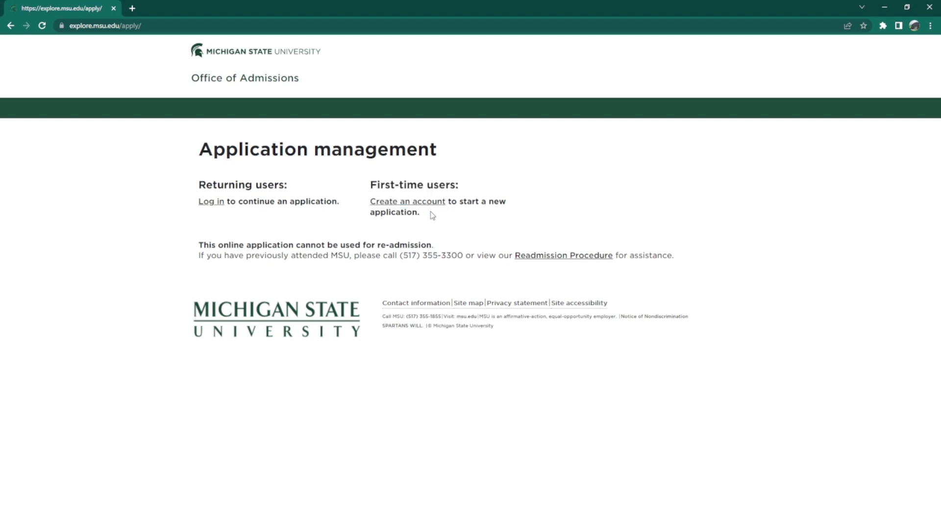